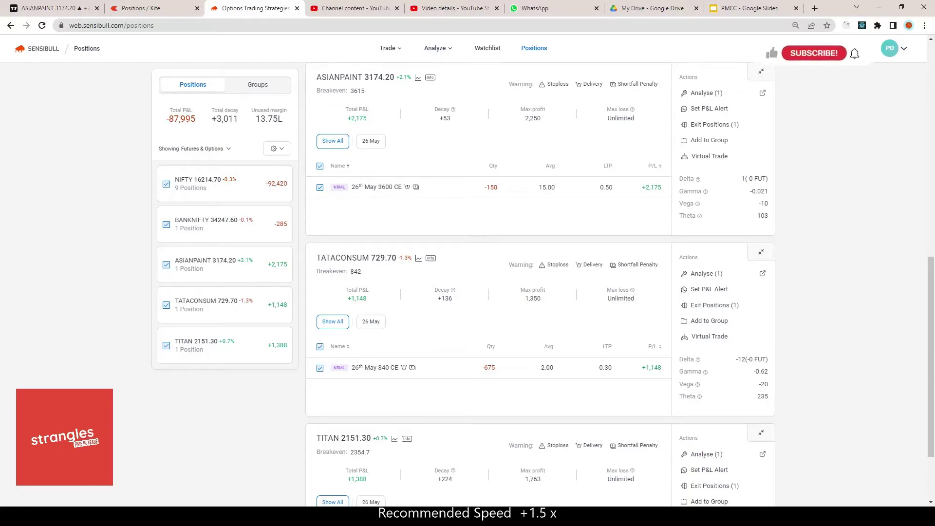
Zoom the ASIANPAINT daily chart to the March–late May candles showing the rebound near 3000.
key("ctrl+1")
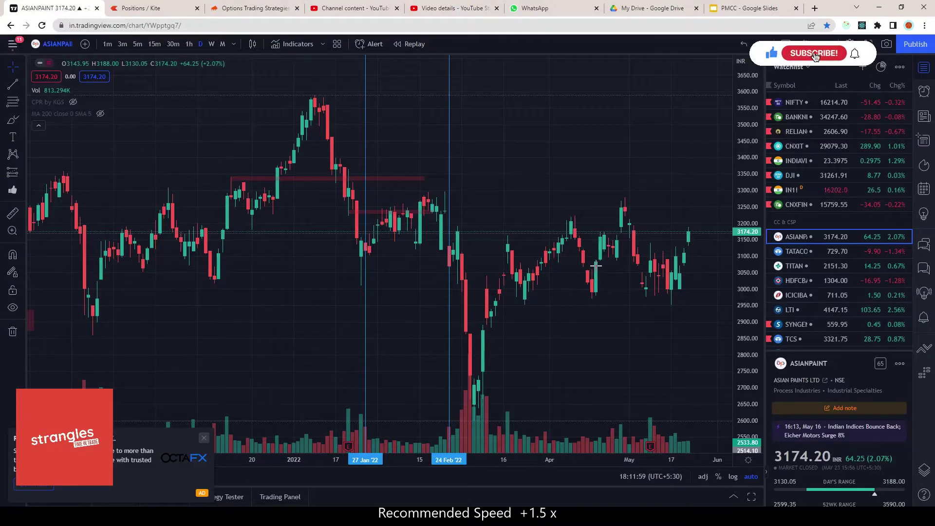
scroll(653, 363, "up", 6)
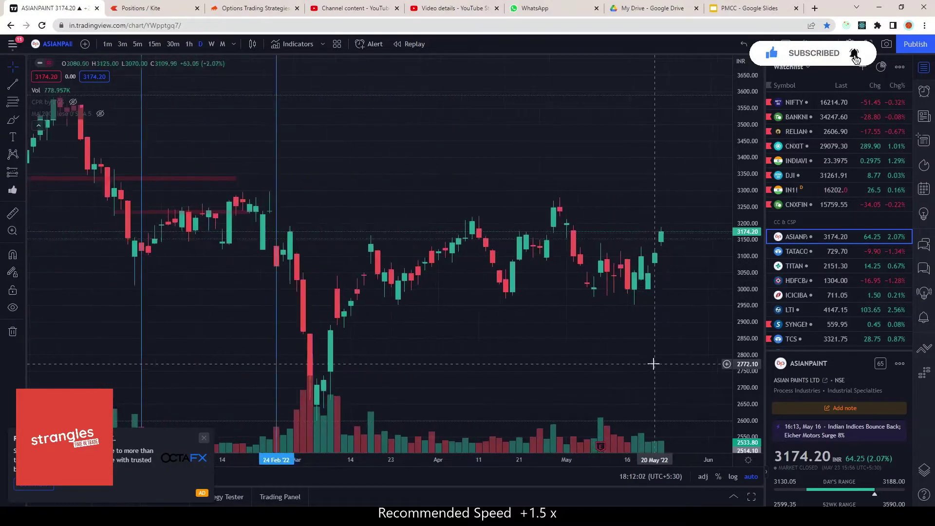
scroll(653, 363, "down", 1)
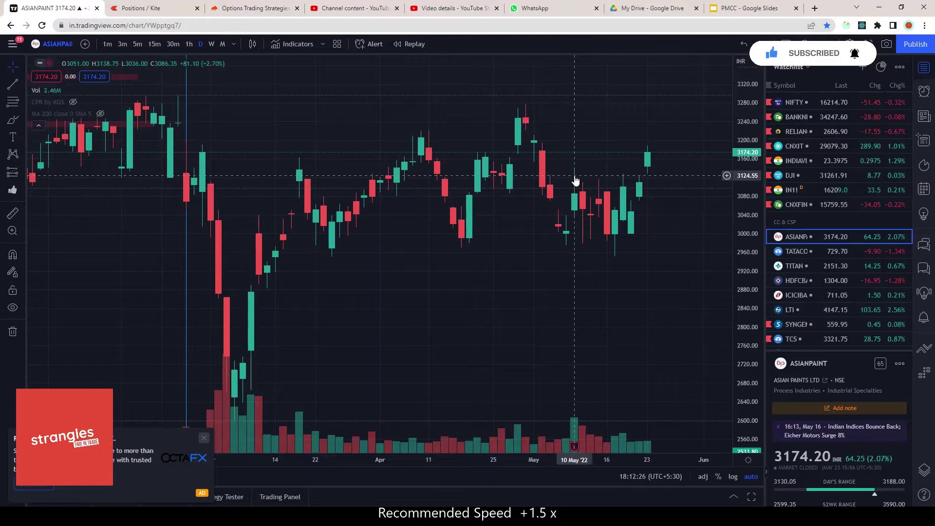
Enlarge Kite's positions page and compare the ASIANPAINT call's 15.00 average price with its chart.
left_click(178, 8)
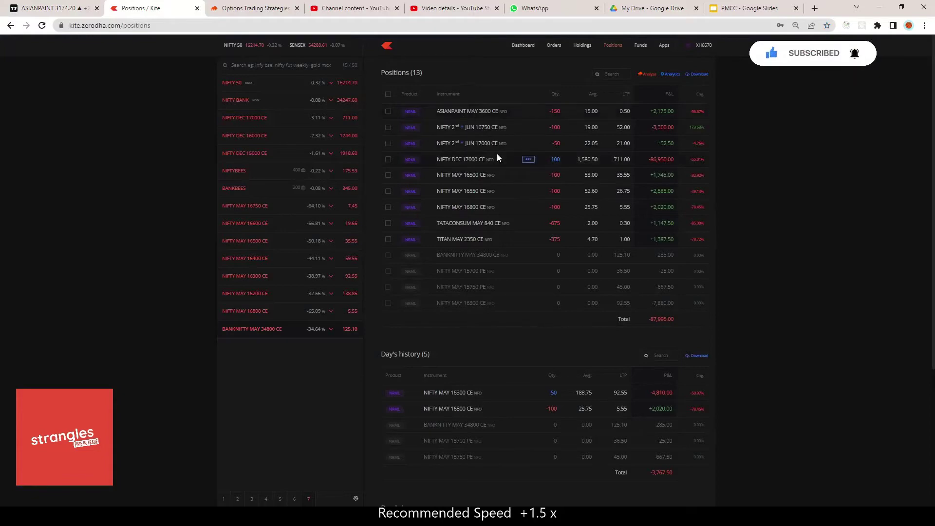
key("ctrl+plus")
key("ctrl+plus")
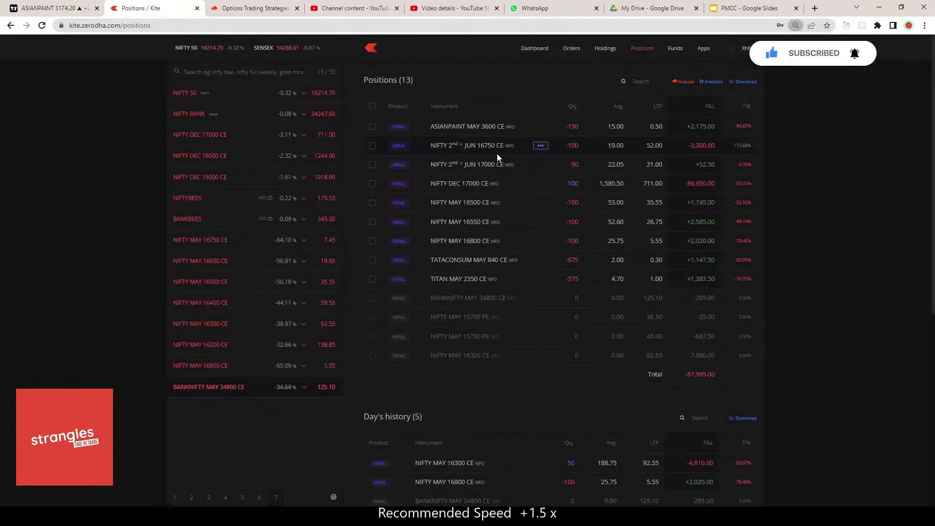
double_click(613, 126)
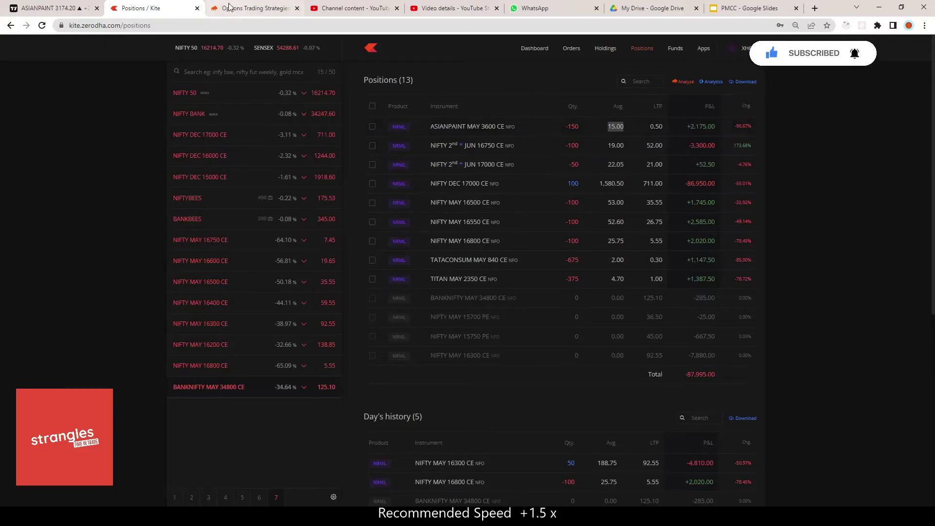
left_click(42, 12)
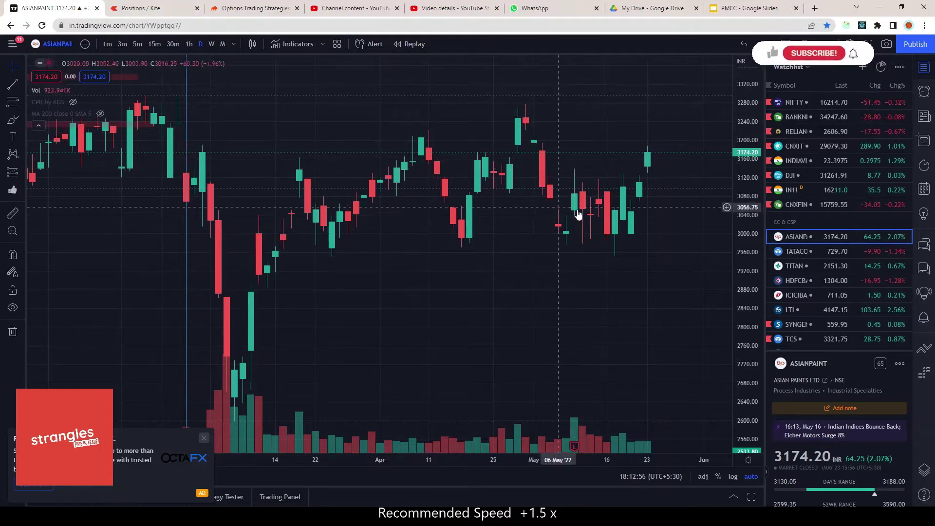
Check the ASIANPAINT 3600 CE strike in Kite against the ASIANPAINT chart.
left_click(166, 14)
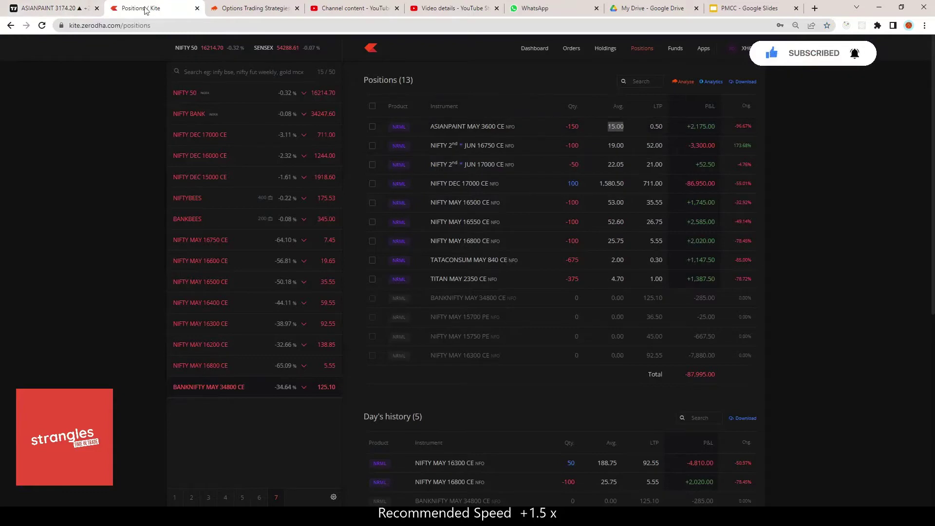
left_click(61, 7)
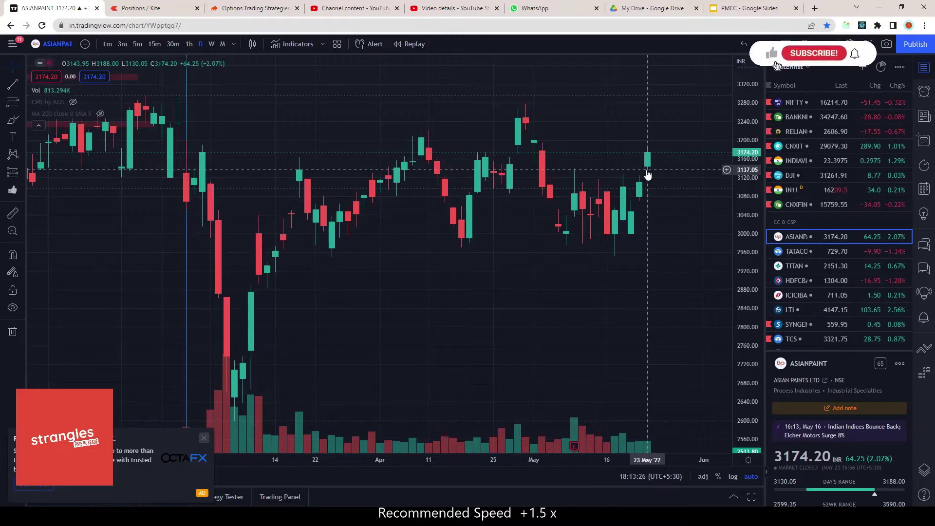
left_click(146, 8)
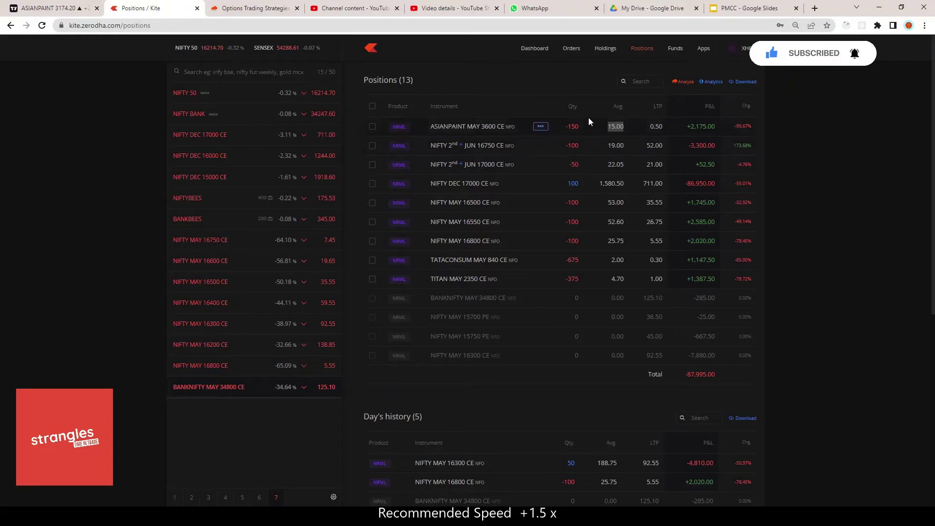
double_click(486, 127)
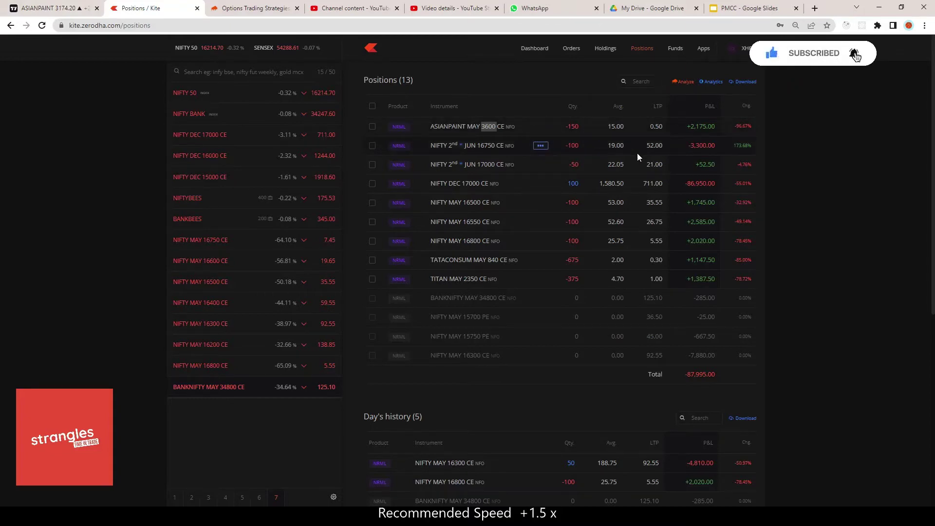
left_click(46, 10)
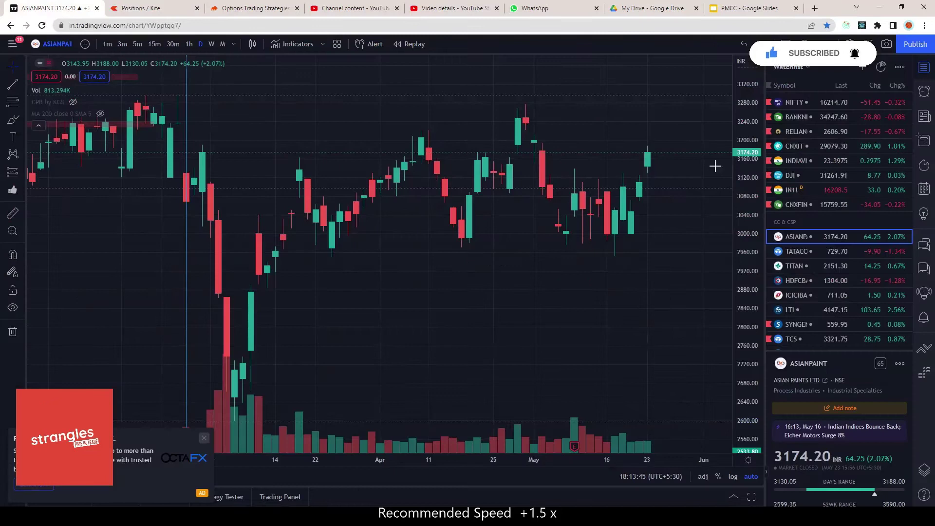
left_click(825, 259)
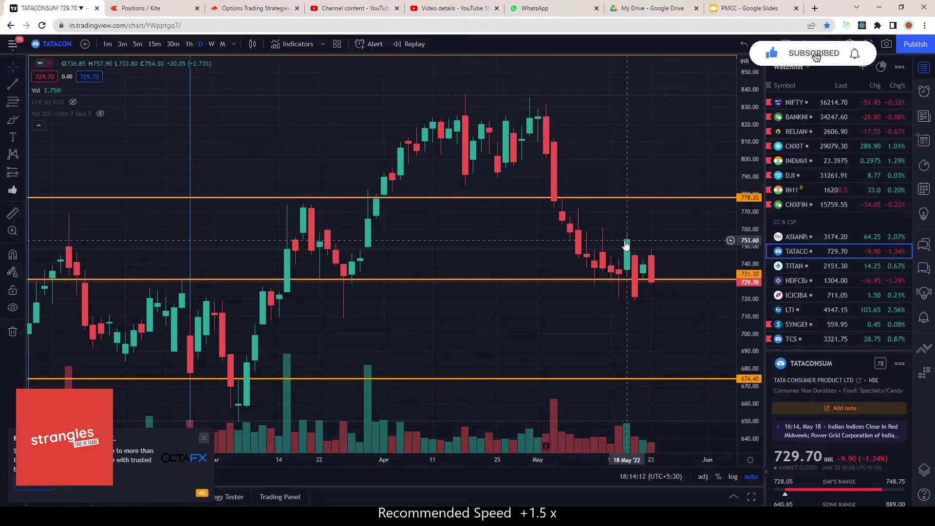
left_click(159, 9)
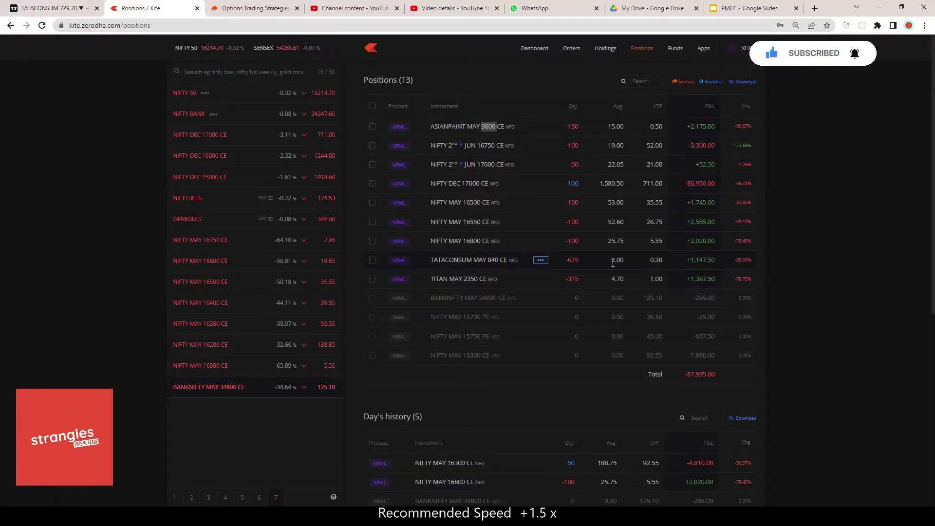
left_click(55, 9)
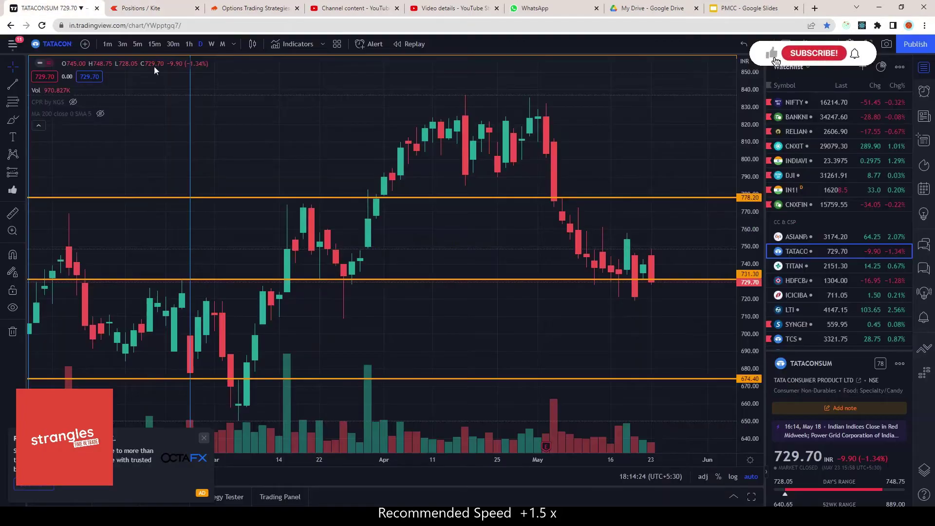
Fit the TITAN chart to include the 2640.30 level, then check Kite's TITAN MAY 2350 CE short.
left_click(805, 266)
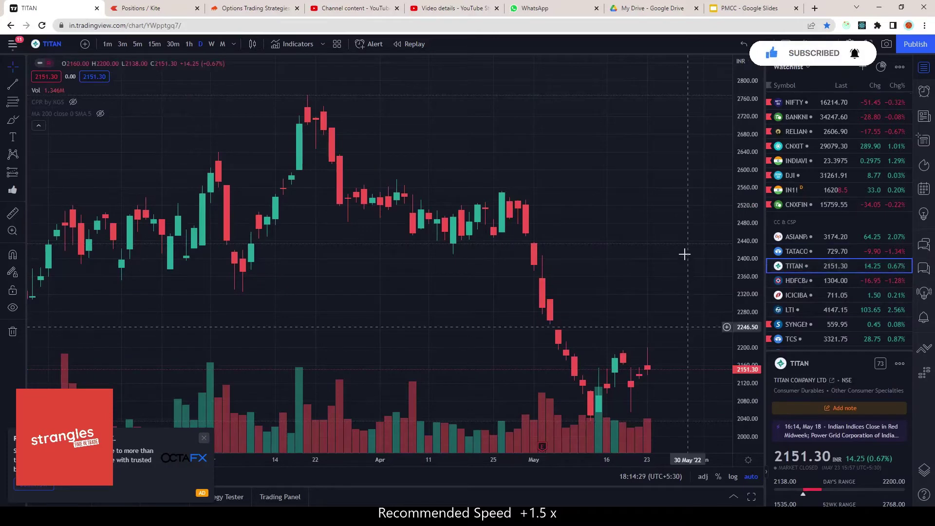
left_click_drag(744, 260, 734, 301)
left_click_drag(640, 362, 638, 327)
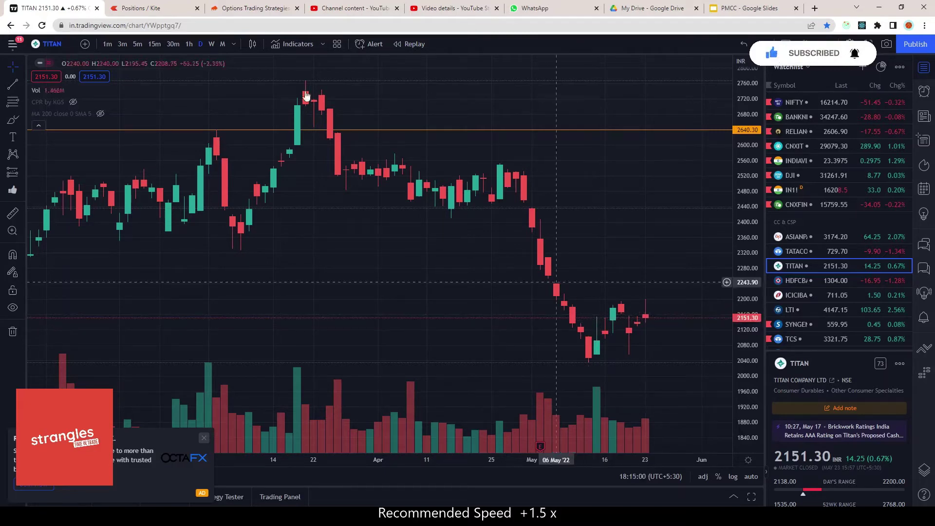
left_click(157, 14)
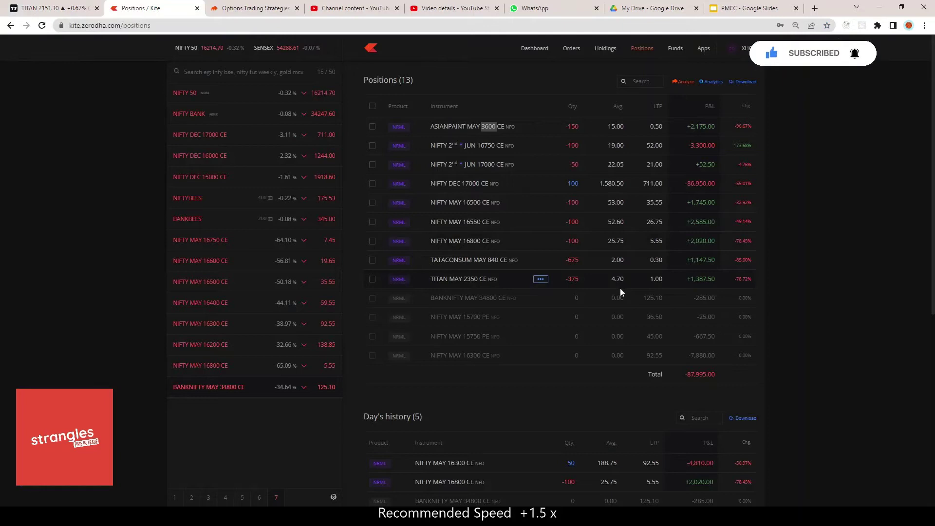
Analyse the ASIANPAINT 26 May 3600 CE short from Sensibull Positions in the Strategy Builder.
left_click(252, 12)
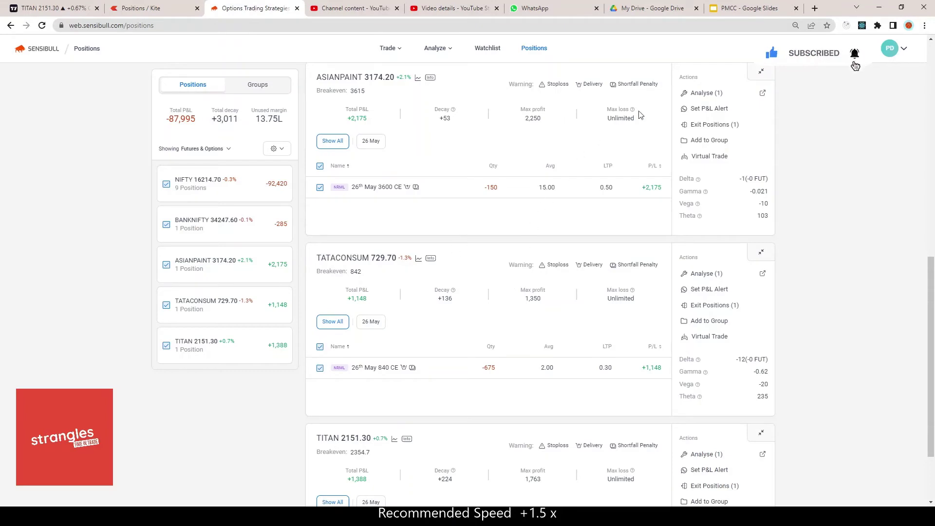
left_click(717, 92)
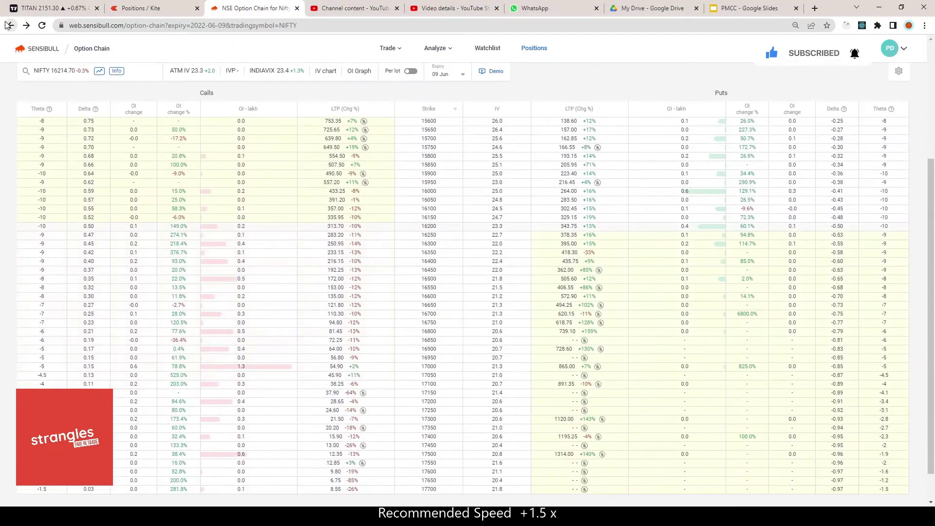
left_click(9, 25)
left_click(542, 50)
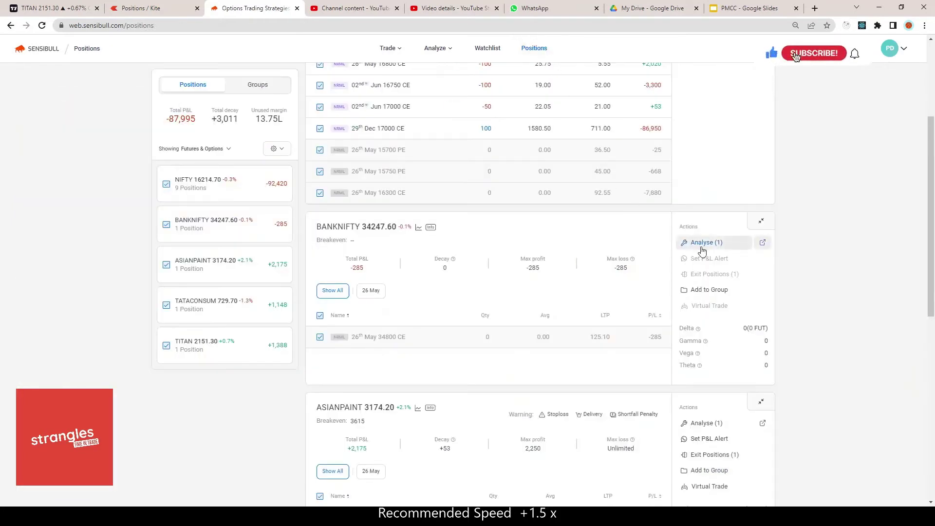
scroll(684, 268, "down", 5)
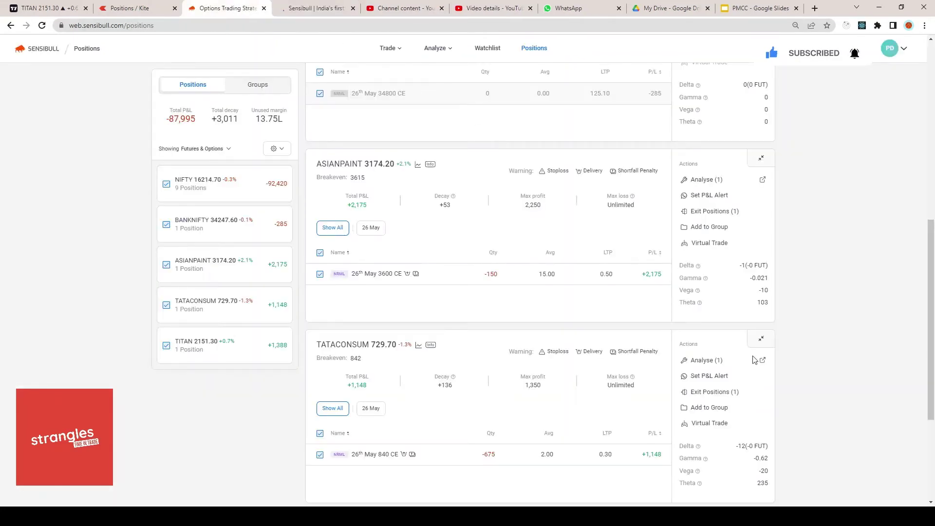
scroll(850, 386, "down", 3)
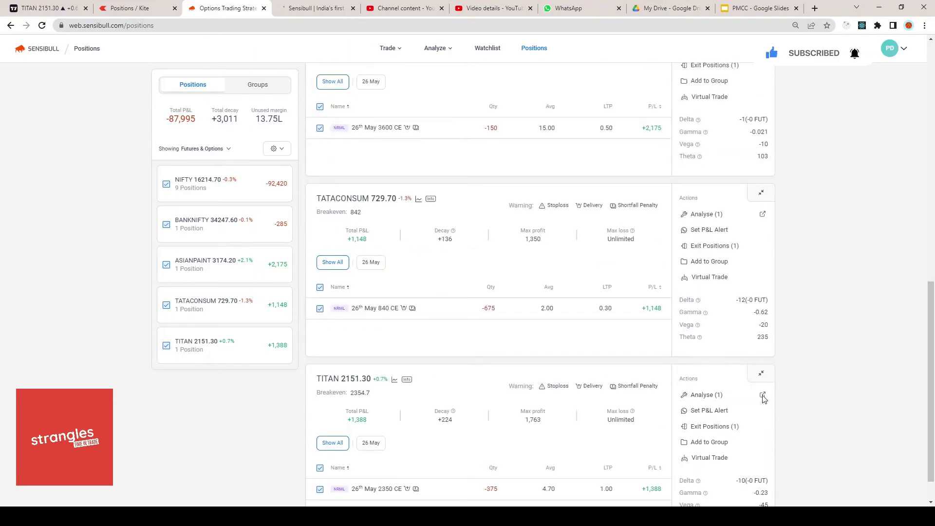
left_click(762, 395)
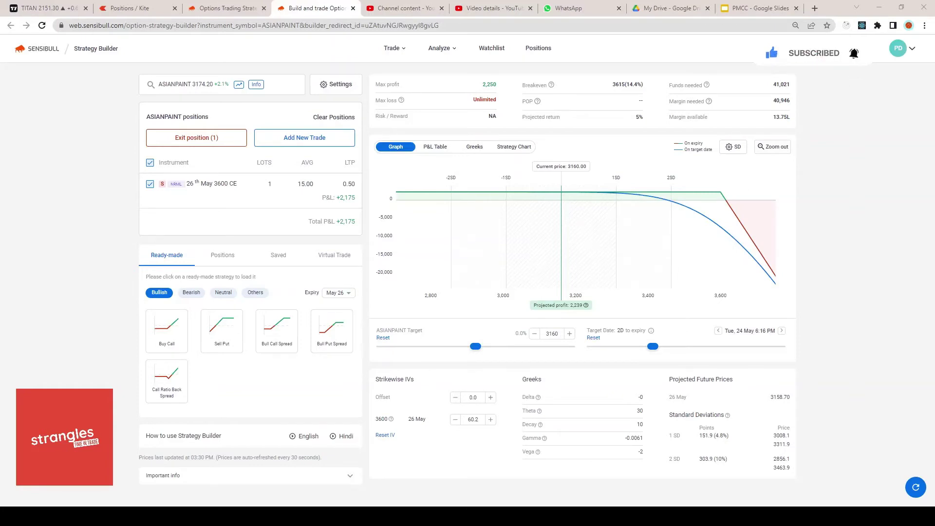
Highlight the 40,946 margin needed figure, then go back to Sensibull's positions list.
double_click(782, 103)
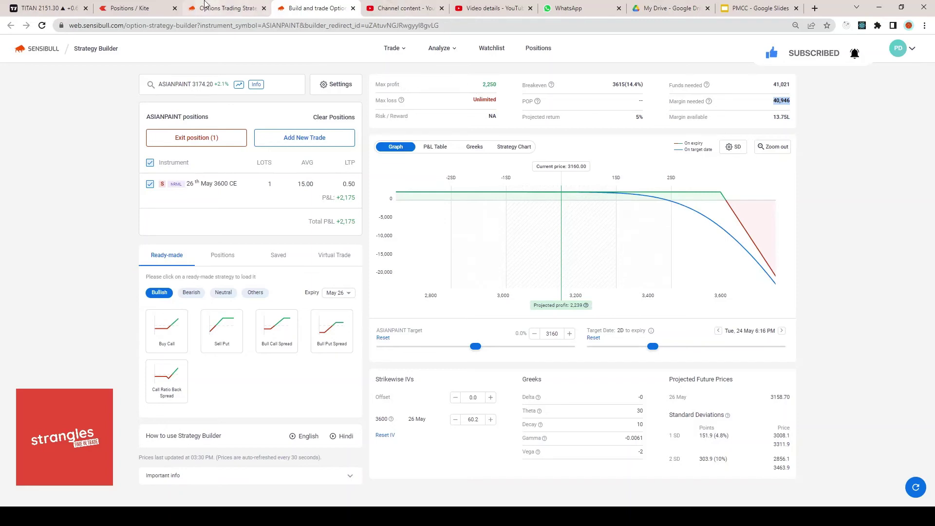
left_click(220, 8)
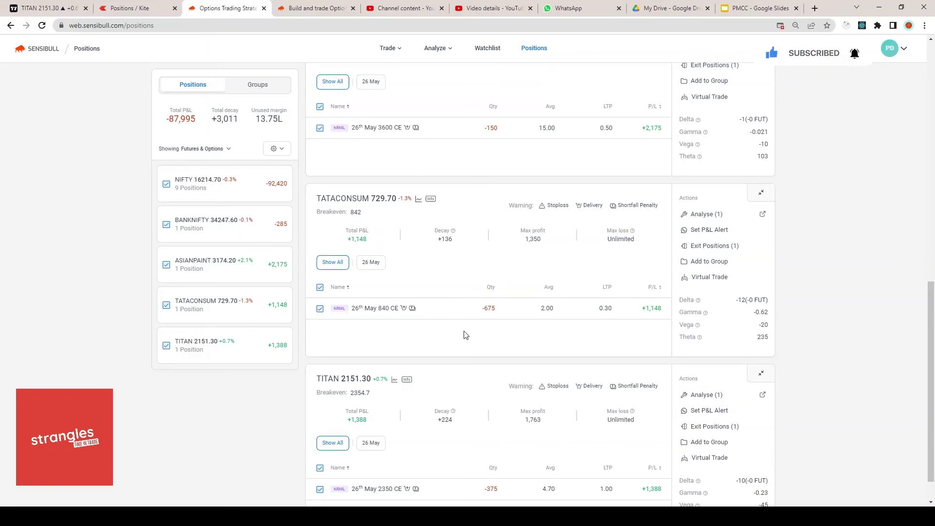
scroll(465, 334, "up", 2)
scroll(464, 335, "down", 3)
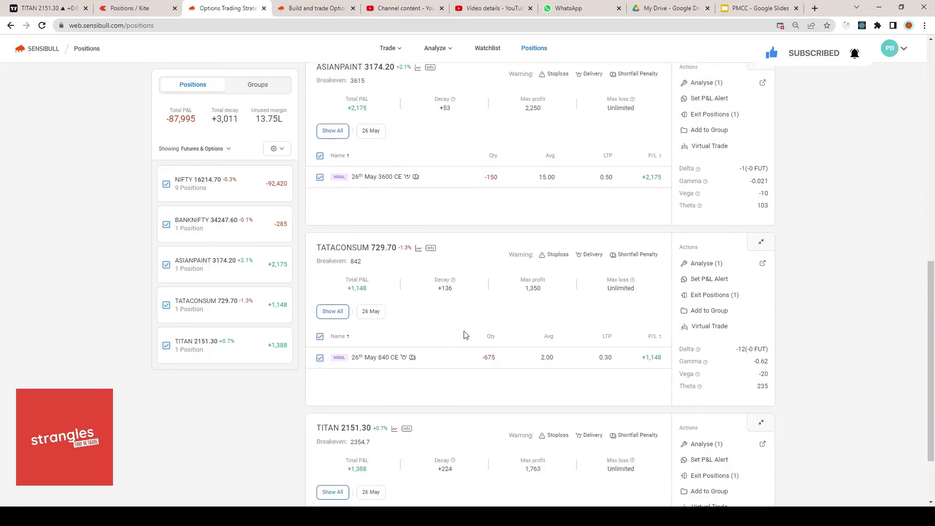